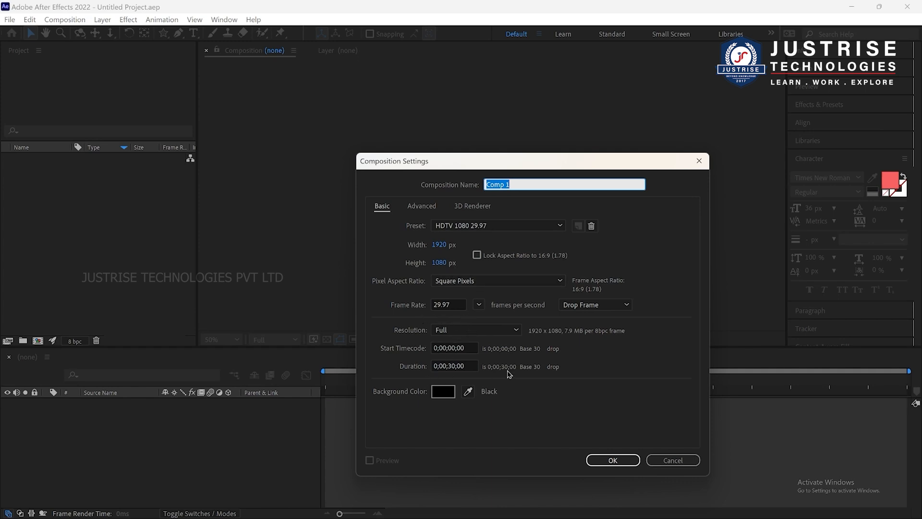
# - Create Comp 1 with the HDTV 1080 29.97 preset at 1920 × 1080 px, a 30-second duration and a black background
pyautogui.click(606, 460)
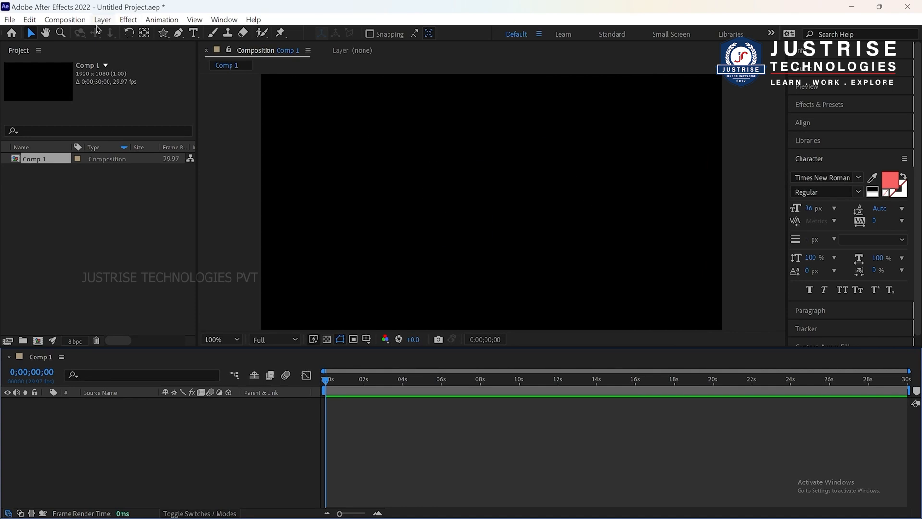
# - Draw a wide rectangle in the middle of the composition with the Rectangle Tool and undo it
pyautogui.click(164, 33)
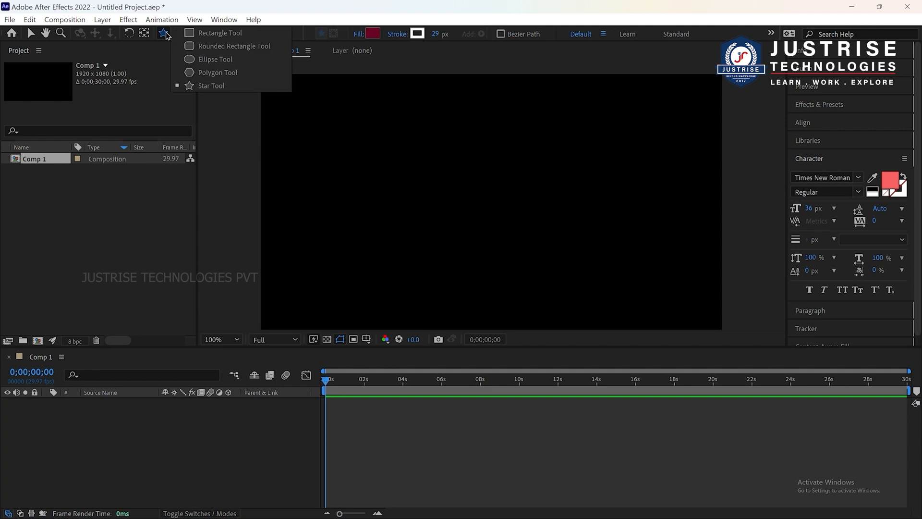
pyautogui.click(202, 33)
pyautogui.moveTo(366, 130); pyautogui.dragTo(616, 240)
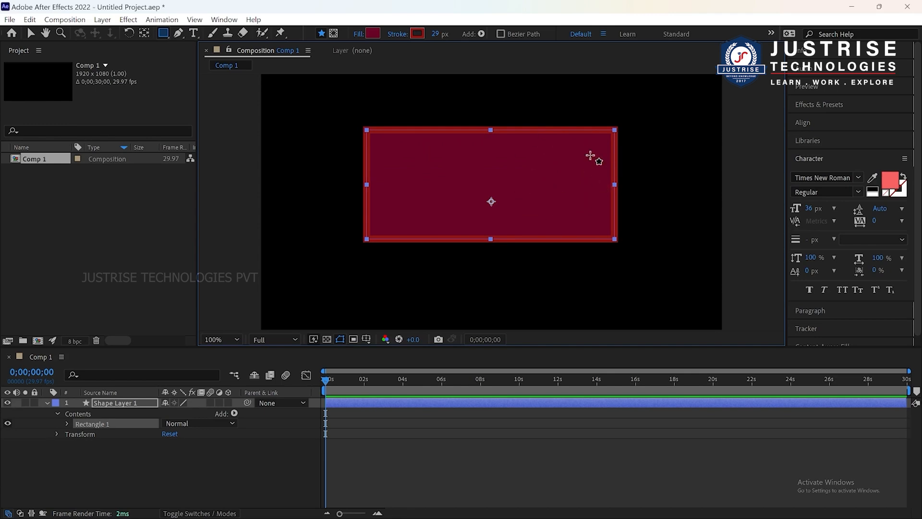
pyautogui.hotkey('ctrl', 'z')
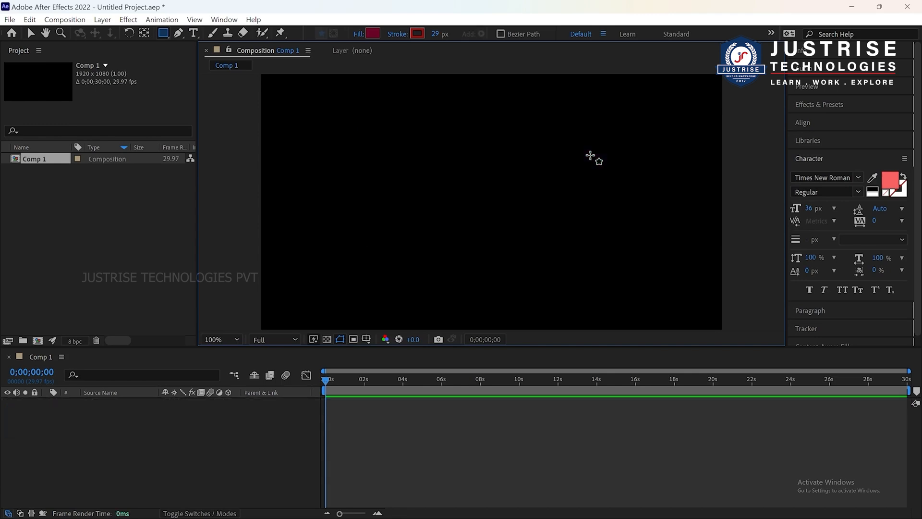
# - Draw a rectangle constrained to a perfect square in the composition and delete it
pyautogui.moveTo(350, 109)
pyautogui.mouseDown()
pyautogui.moveTo(473, 196)
pyautogui.moveTo(548, 225)
pyautogui.mouseUp()
pyautogui.press('shift')
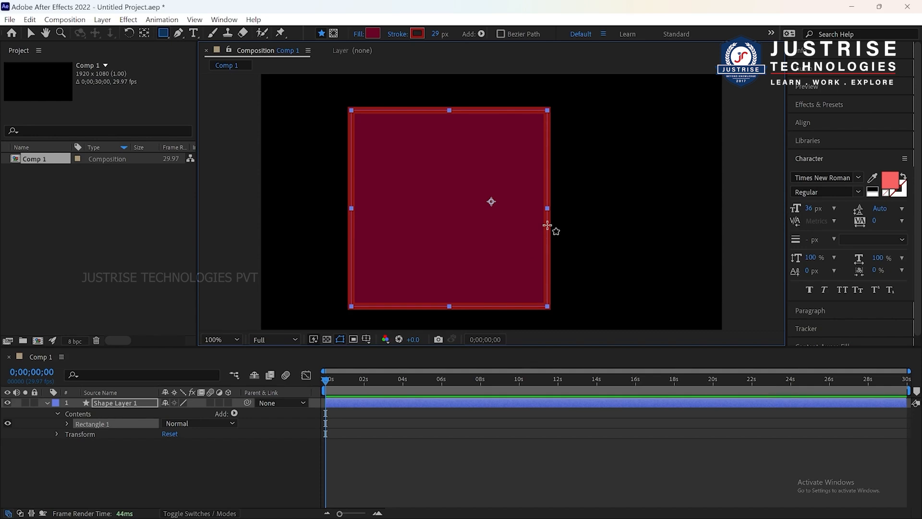
pyautogui.press('Delete')
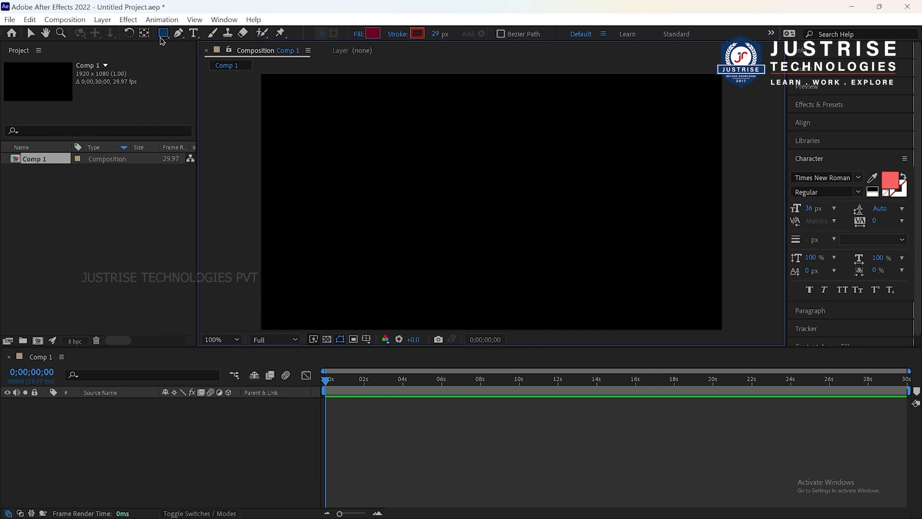
# - Draw a wide rounded rectangle and a smaller rounded square with the Rounded Rectangle Tool, and undo both shapes
pyautogui.moveTo(163, 33); pyautogui.dragTo(267, 45)
pyautogui.moveTo(381, 167); pyautogui.dragTo(607, 269)
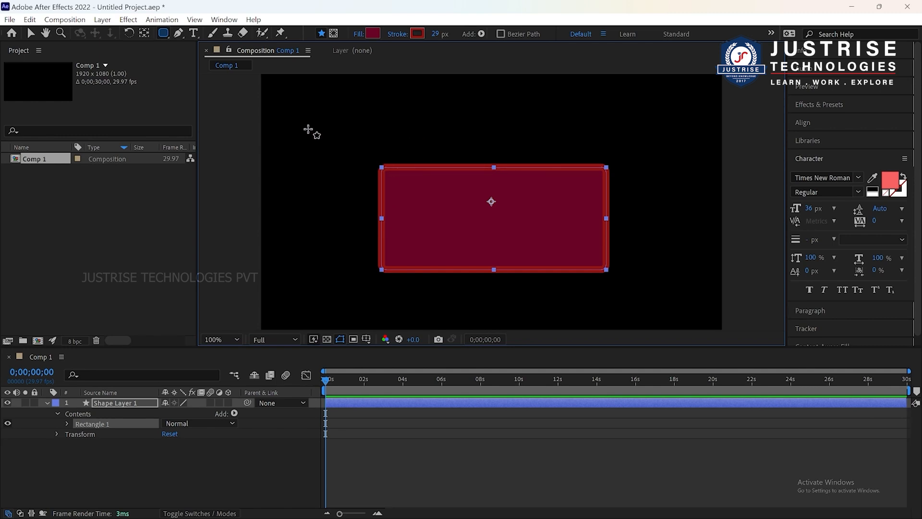
pyautogui.moveTo(291, 106); pyautogui.dragTo(353, 196)
pyautogui.press('shift')
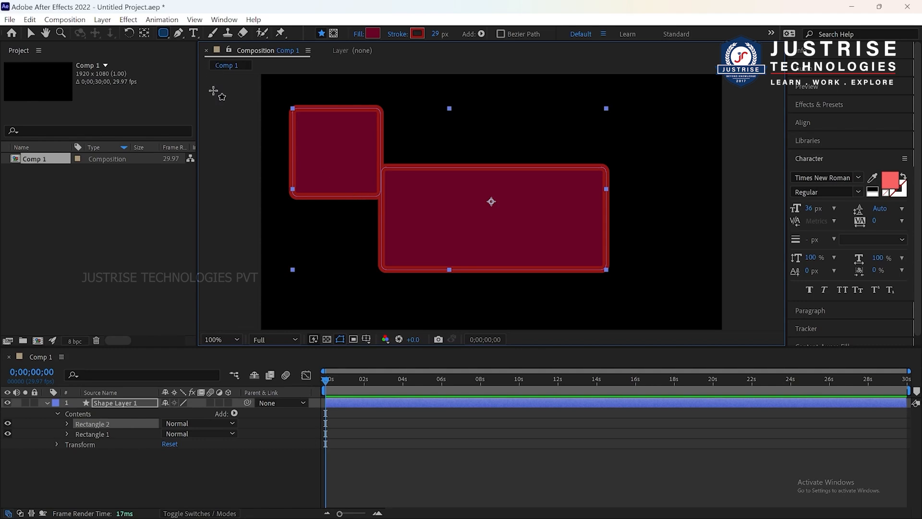
pyautogui.hotkey('ctrl', 'z')
pyautogui.hotkey('ctrl', 'z')
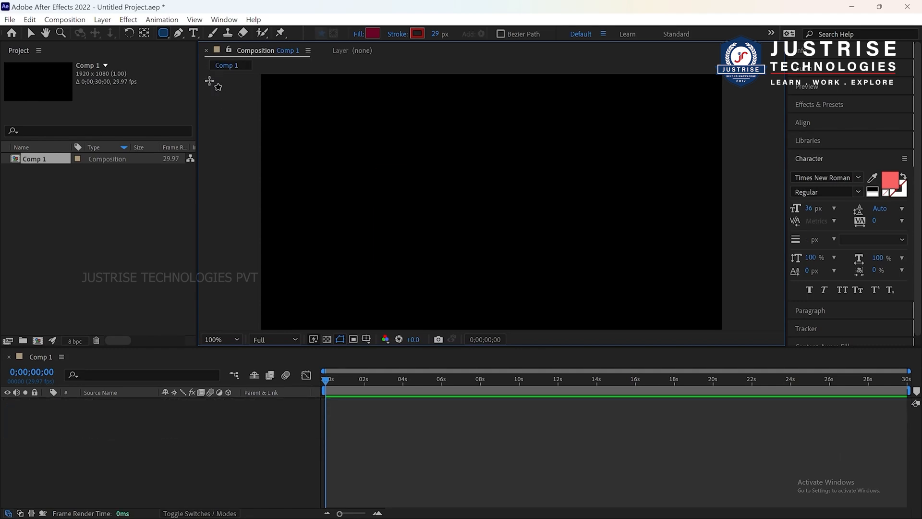
# - Draw a wide ellipse and a small perfect circle with the Ellipse Tool, and undo both shapes
pyautogui.moveTo(166, 33); pyautogui.dragTo(202, 58)
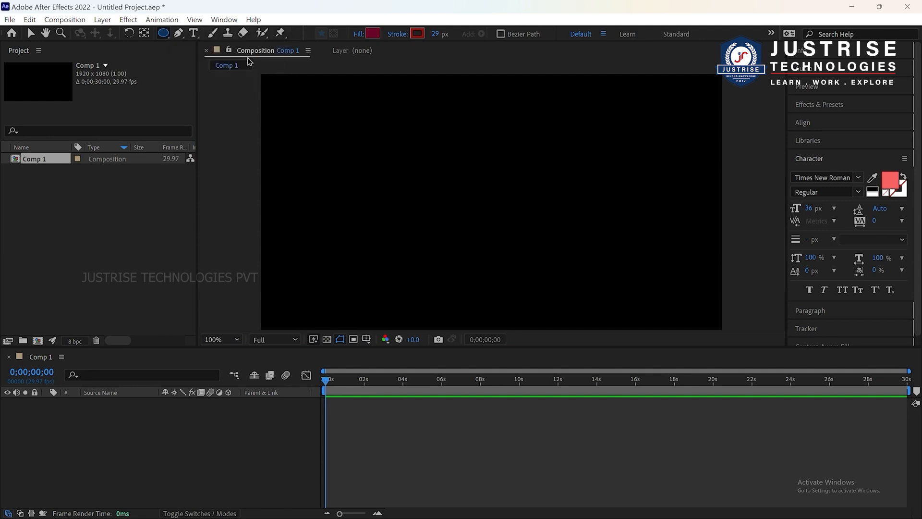
pyautogui.moveTo(372, 148); pyautogui.dragTo(660, 253)
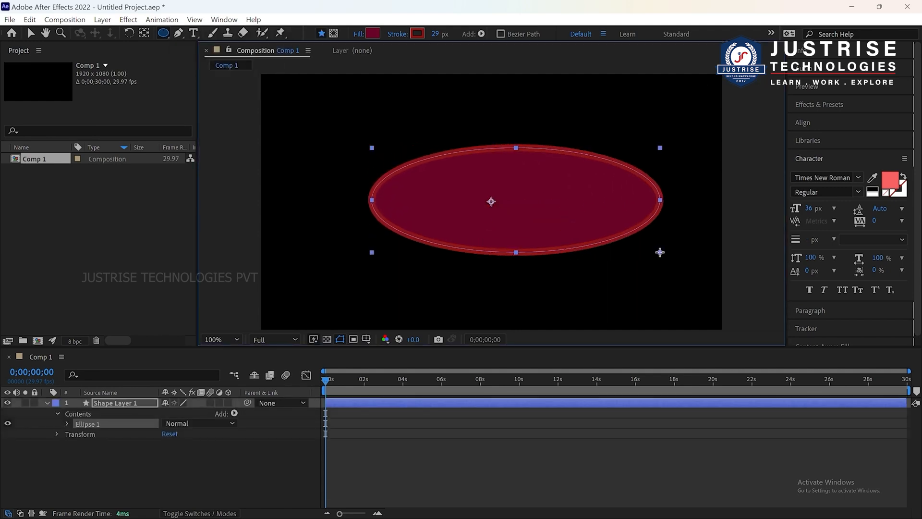
pyautogui.moveTo(297, 115); pyautogui.dragTo(341, 184)
pyautogui.press('shift')
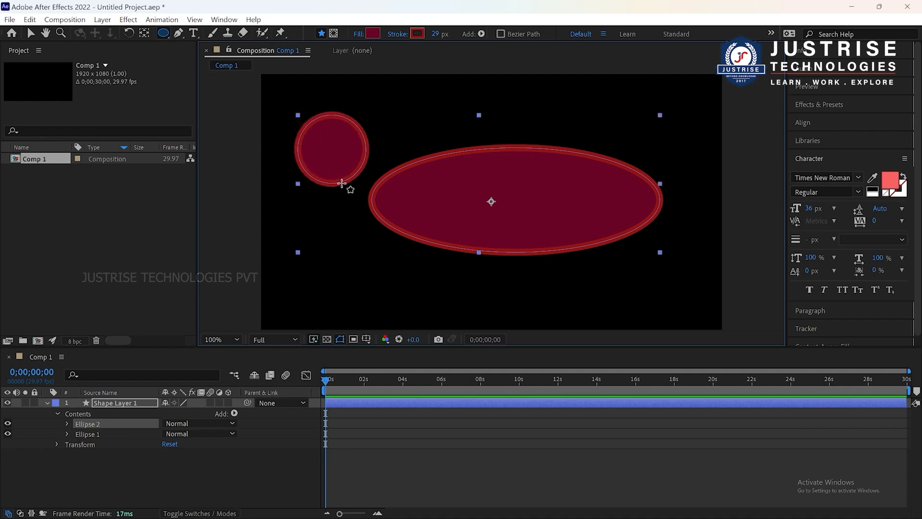
pyautogui.hotkey('ctrl', 'z')
pyautogui.hotkey('ctrl', 'z')
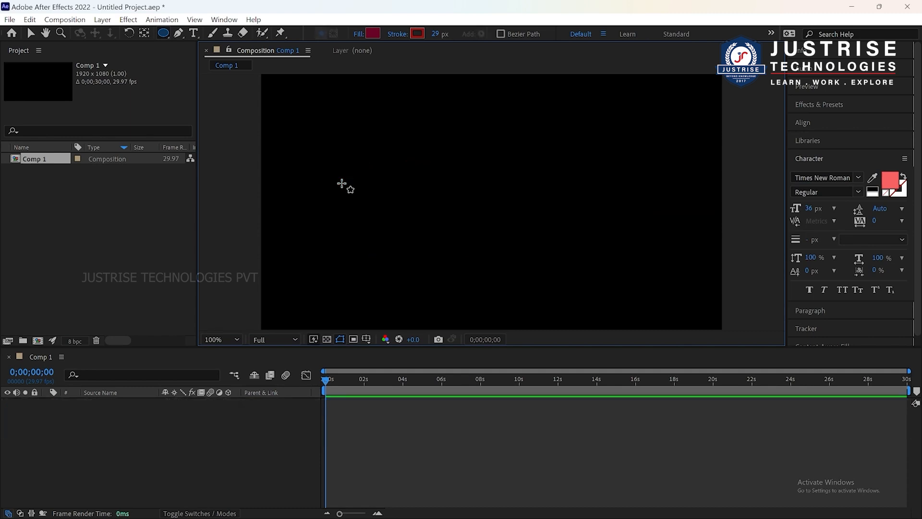
# - Draw an upright pentagon with the Polygon Tool in the composition and undo it
pyautogui.click(161, 36)
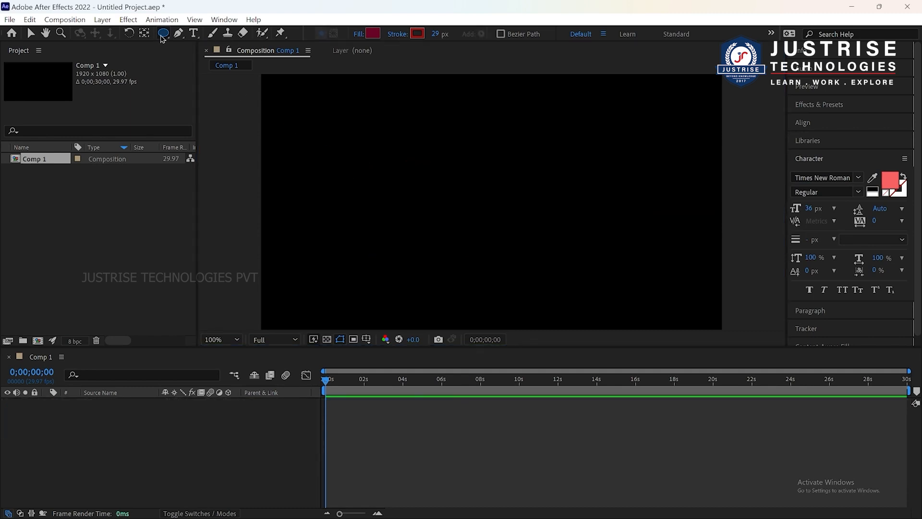
pyautogui.moveTo(161, 36); pyautogui.dragTo(211, 71)
pyautogui.moveTo(436, 181)
pyautogui.mouseDown()
pyautogui.moveTo(489, 202)
pyautogui.moveTo(508, 231)
pyautogui.mouseUp()
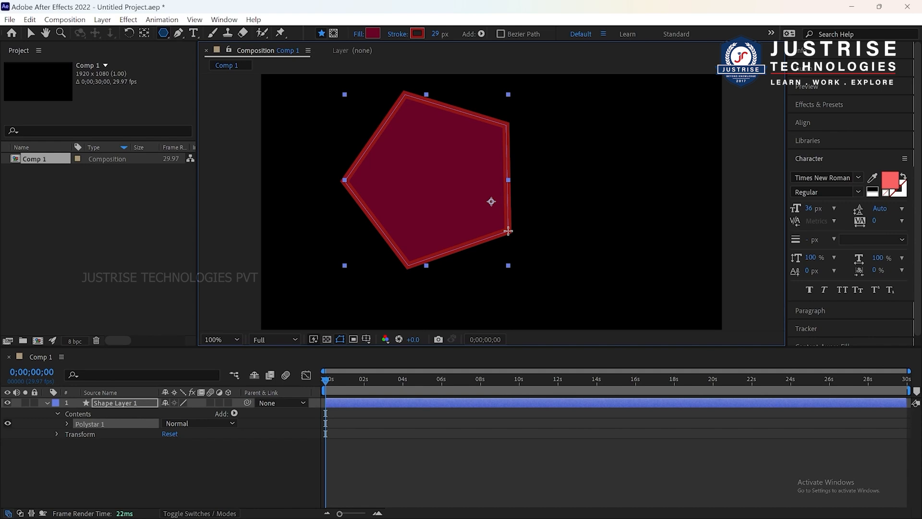
pyautogui.press('shift')
pyautogui.moveTo(508, 231); pyautogui.dragTo(509, 231)
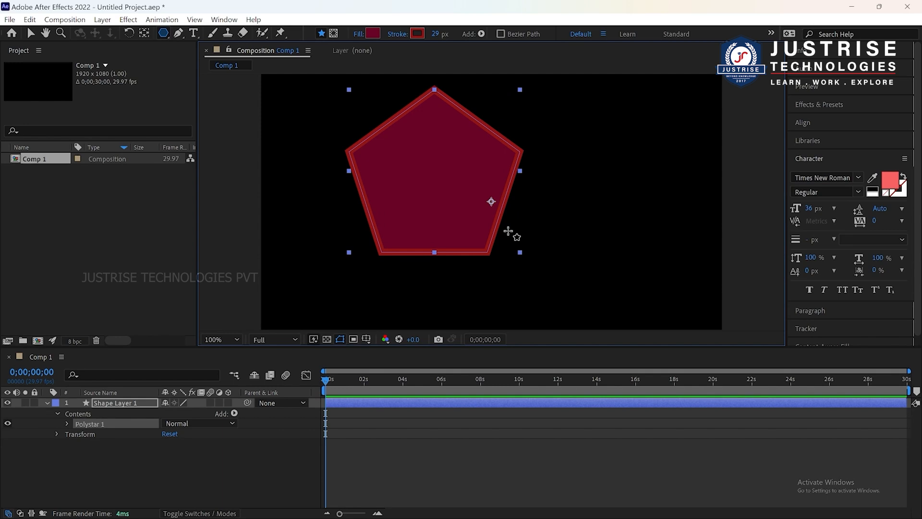
pyautogui.hotkey('ctrl', 'z')
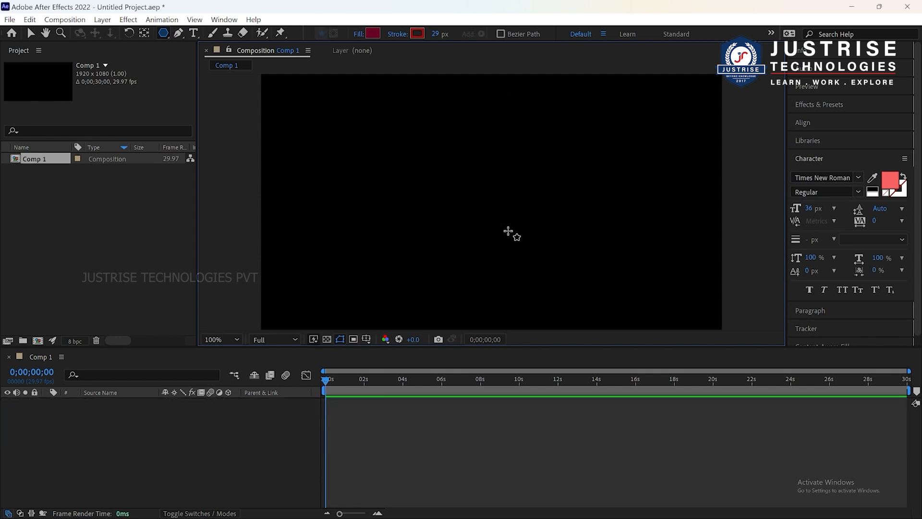
# - Draw an upright five-pointed star slightly left of the composition's center with the Star Tool
pyautogui.click(162, 20)
pyautogui.click(109, 110)
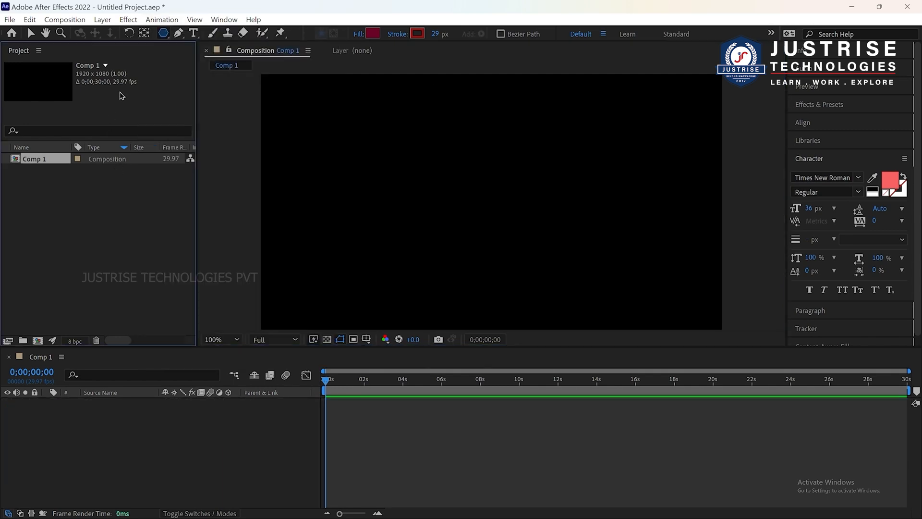
pyautogui.click(164, 33)
pyautogui.click(207, 85)
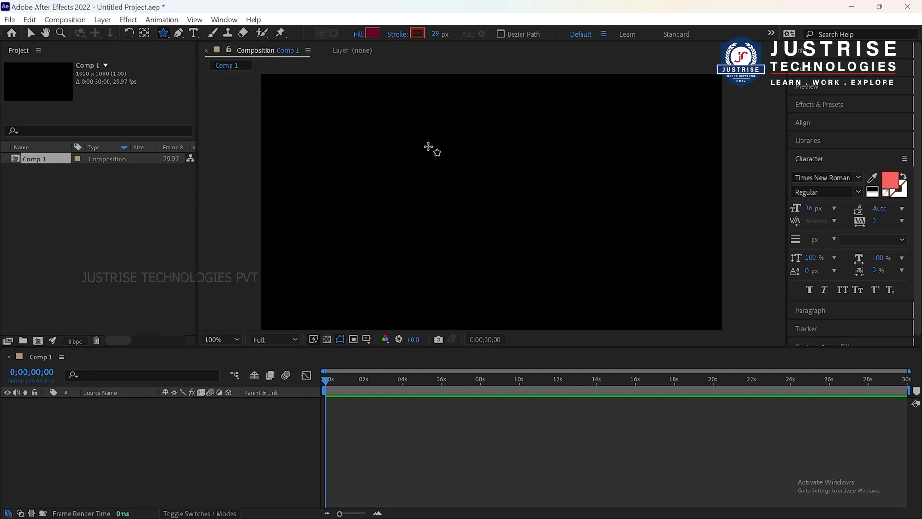
pyautogui.moveTo(433, 181); pyautogui.dragTo(507, 237)
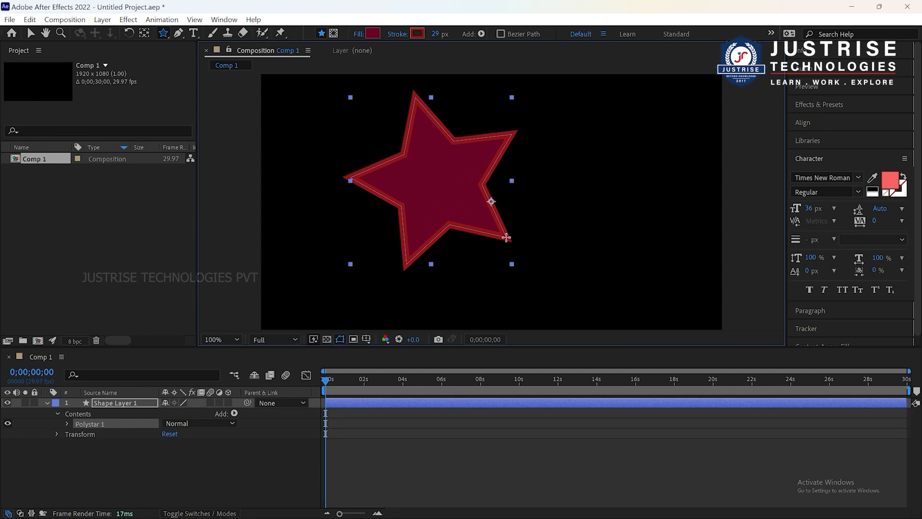
pyautogui.press('shift')
pyautogui.moveTo(506, 238); pyautogui.dragTo(507, 237)
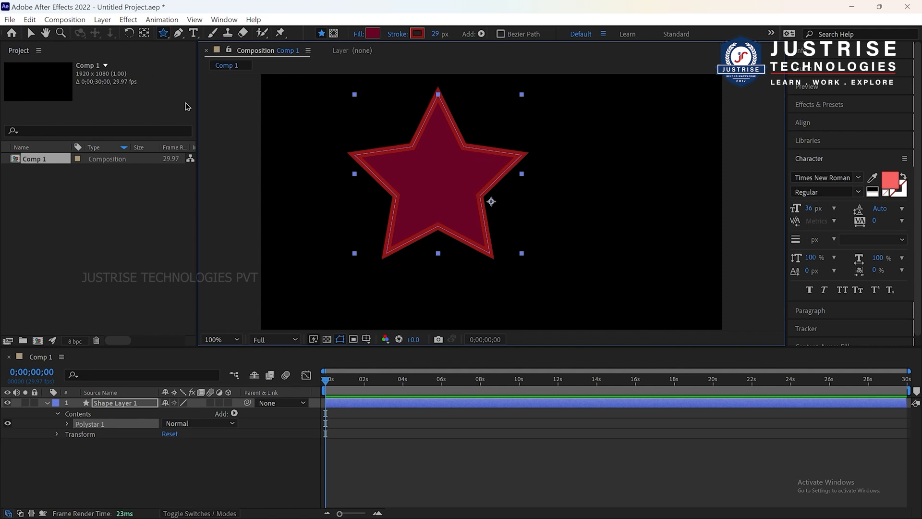
pyautogui.click(174, 235)
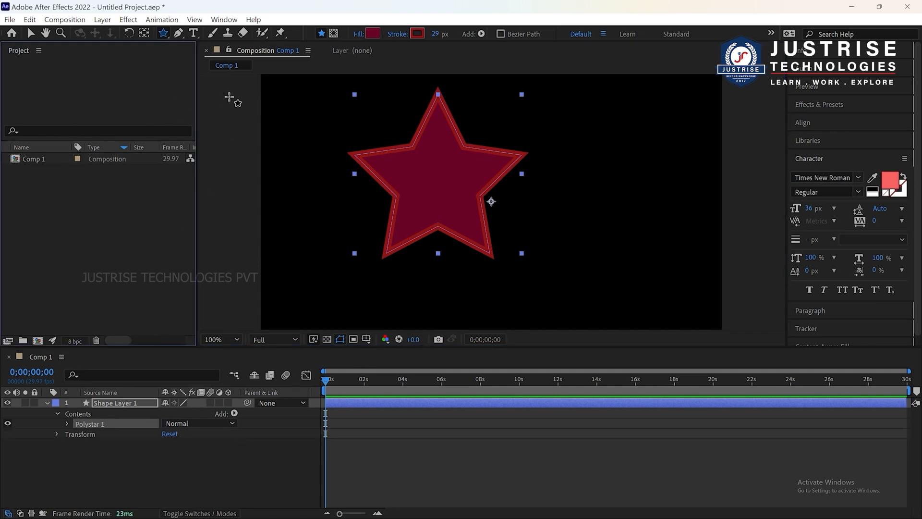
# - Set the star's fill color to dark blue 001671
pyautogui.click(31, 32)
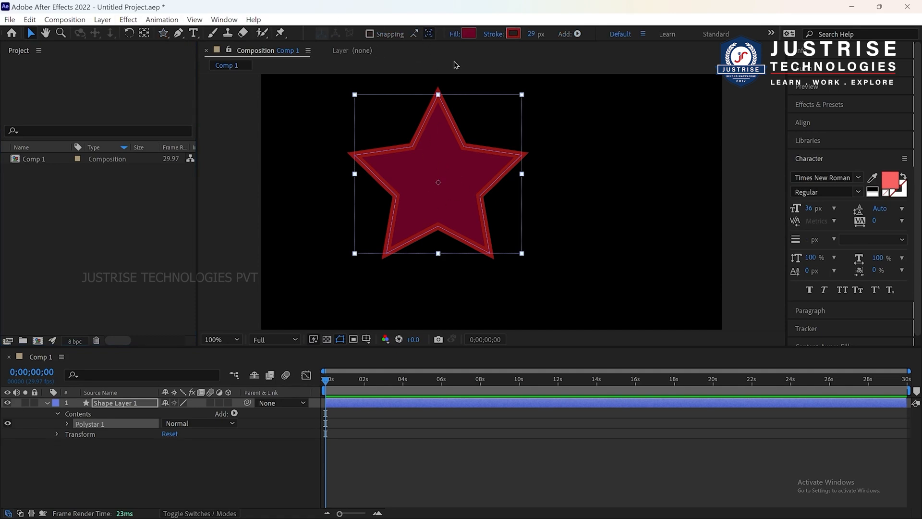
pyautogui.click(469, 34)
pyautogui.moveTo(474, 269)
pyautogui.mouseDown()
pyautogui.moveTo(390, 223)
pyautogui.moveTo(469, 219)
pyautogui.moveTo(440, 284)
pyautogui.mouseUp()
pyautogui.moveTo(547, 245); pyautogui.dragTo(571, 302)
pyautogui.moveTo(511, 248)
pyautogui.mouseDown()
pyautogui.moveTo(539, 245)
pyautogui.moveTo(532, 305)
pyautogui.moveTo(546, 280)
pyautogui.mouseUp()
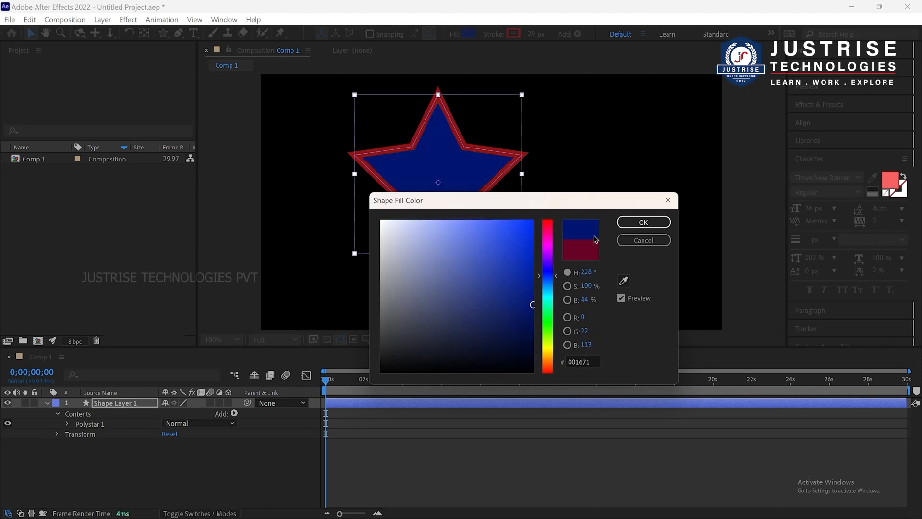
pyautogui.click(644, 222)
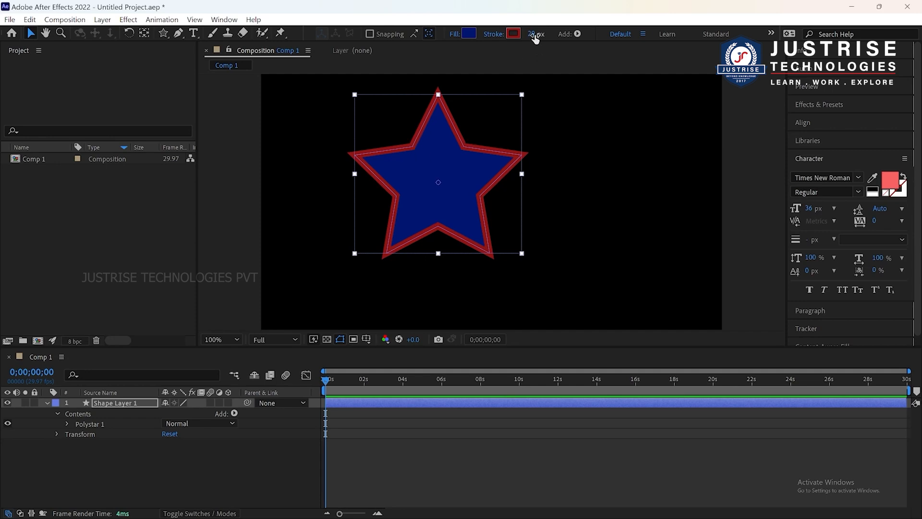
# - Set the star's stroke width to 15 px and its stroke color to lighter blue 332FC2
pyautogui.moveTo(532, 35)
pyautogui.mouseDown()
pyautogui.moveTo(513, 38)
pyautogui.moveTo(547, 45)
pyautogui.moveTo(530, 45)
pyautogui.mouseUp()
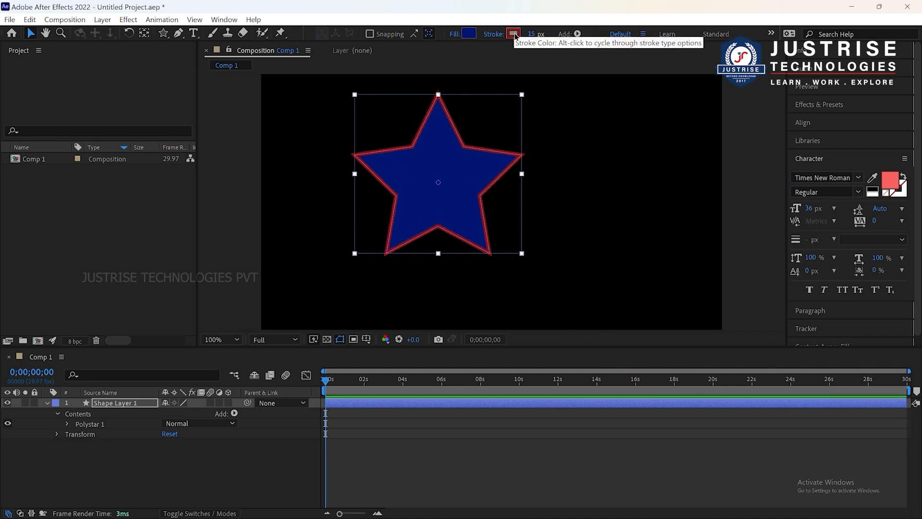
pyautogui.click(514, 35)
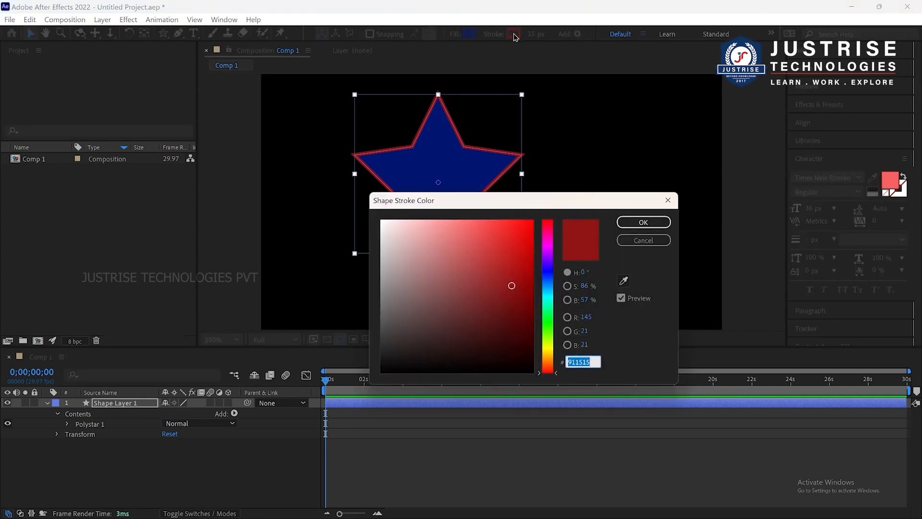
pyautogui.click(547, 272)
pyautogui.moveTo(528, 272)
pyautogui.mouseDown()
pyautogui.moveTo(506, 222)
pyautogui.moveTo(483, 269)
pyautogui.moveTo(466, 241)
pyautogui.moveTo(516, 231)
pyautogui.moveTo(526, 241)
pyautogui.moveTo(497, 256)
pyautogui.mouseUp()
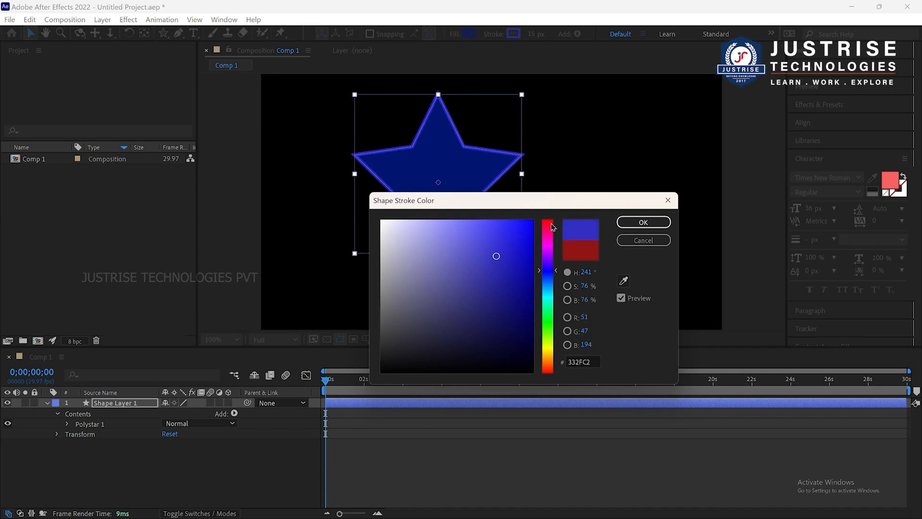
pyautogui.click(656, 228)
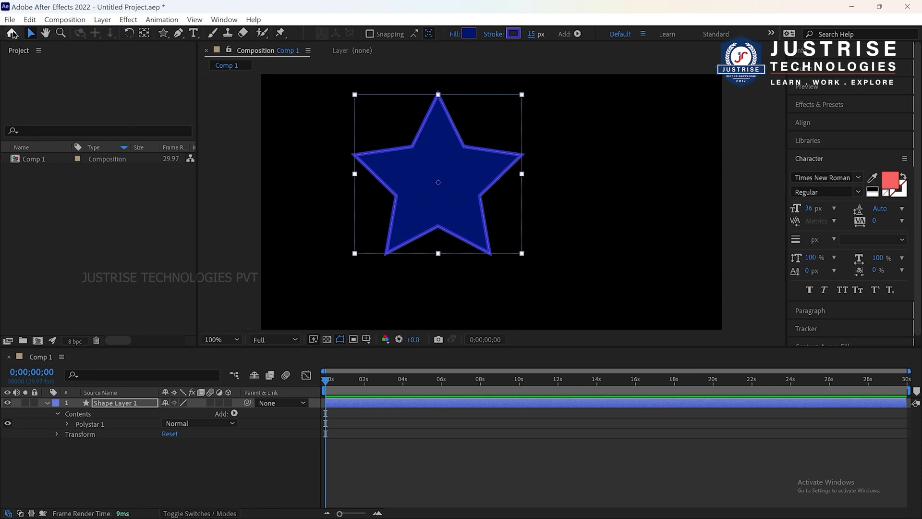
# - Move the star slightly down toward the composition's center and rotate it clockwise with the Rotation Tool
pyautogui.click(30, 33)
pyautogui.moveTo(436, 167); pyautogui.dragTo(452, 181)
pyautogui.click(129, 33)
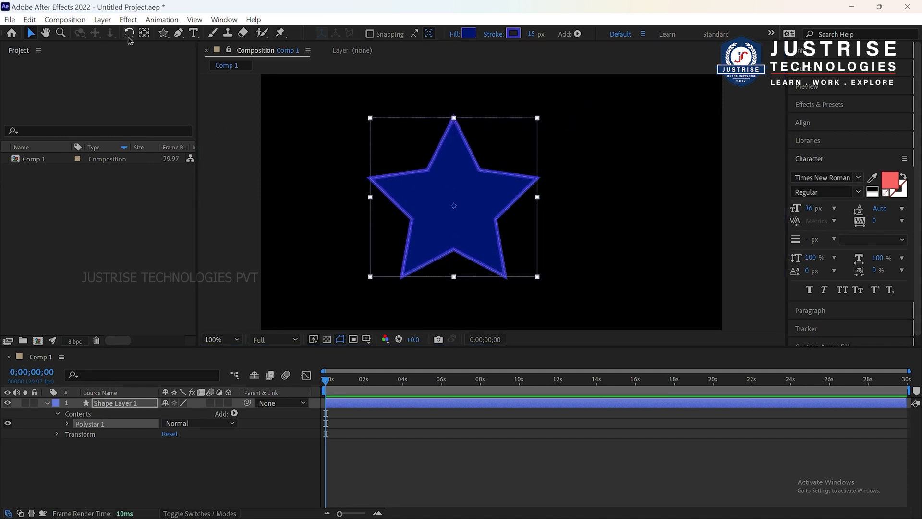
pyautogui.moveTo(516, 141); pyautogui.dragTo(500, 115)
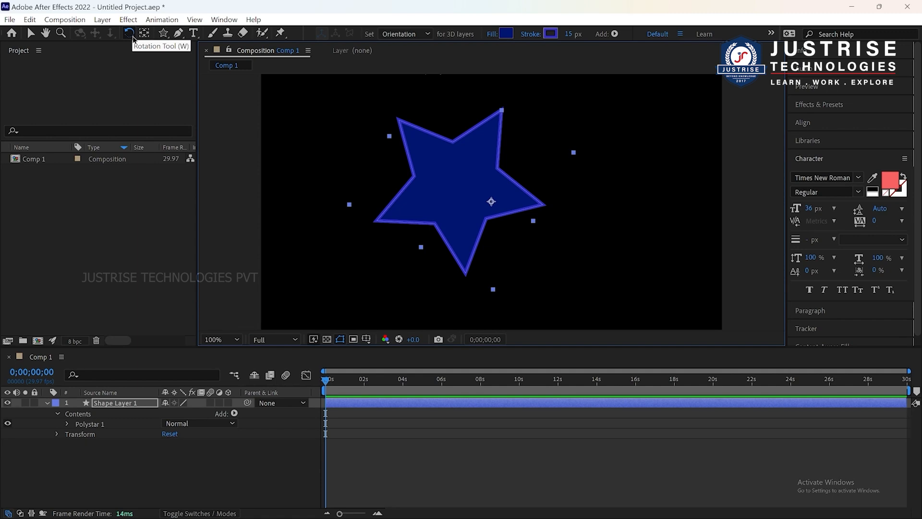